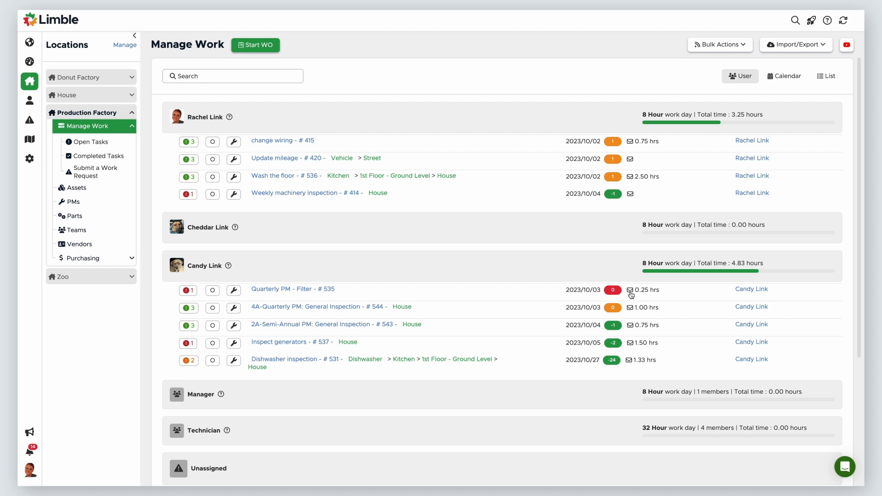
# Step: Reassign the 4A-Quarterly PM: General Inspection task to the user who has no scheduled work
pyautogui.click(630, 291)
pyautogui.moveTo(170, 308); pyautogui.dragTo(185, 258)
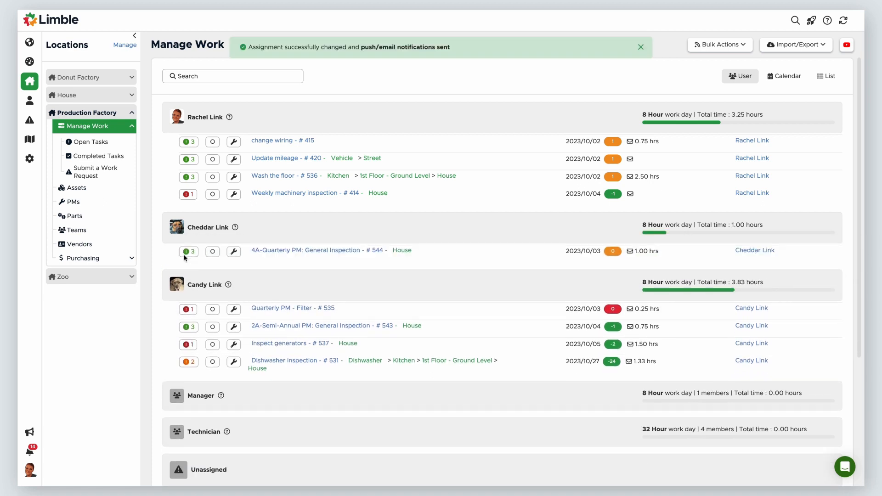
# Step: Reassign the change wiring task to the second listed user and remove its current assignee
pyautogui.click(764, 142)
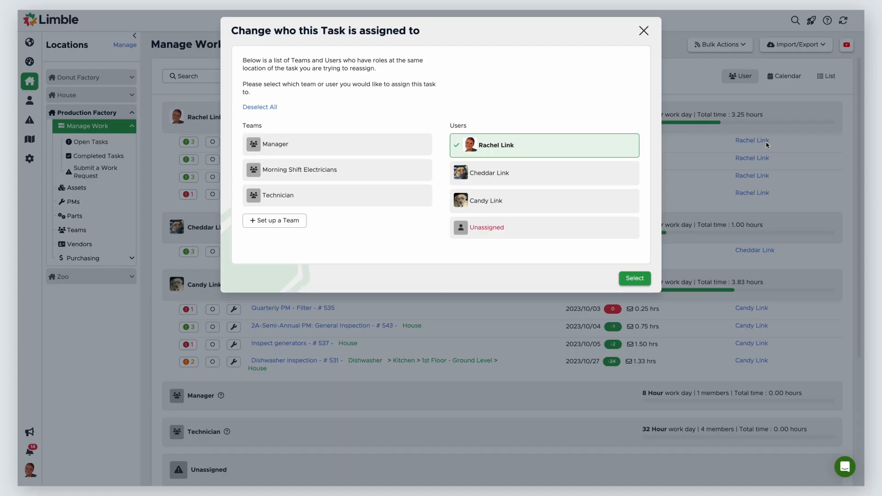
pyautogui.click(612, 181)
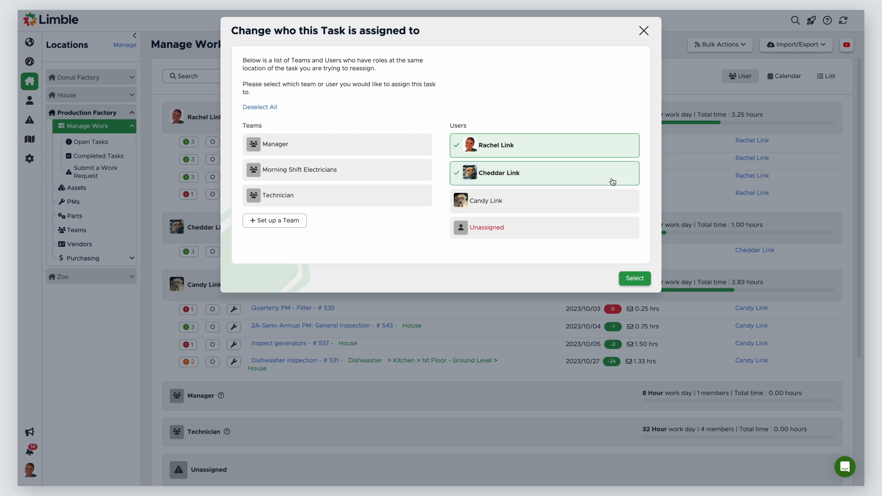
pyautogui.click(613, 148)
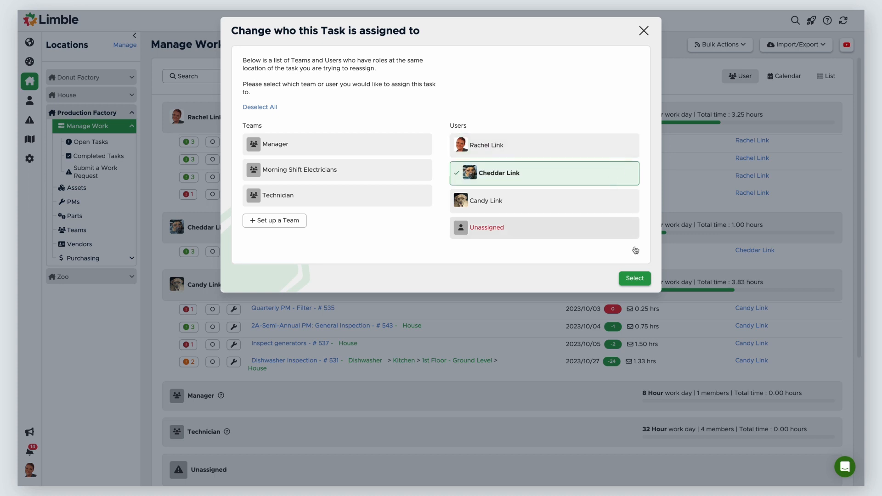
pyautogui.click(638, 279)
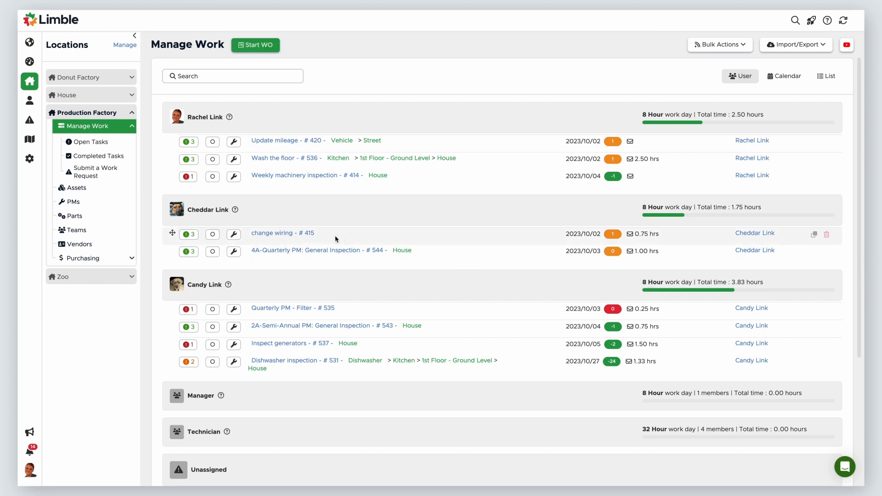
# Step: Open the change wiring task and start adding a comment below its comment history
pyautogui.click(305, 234)
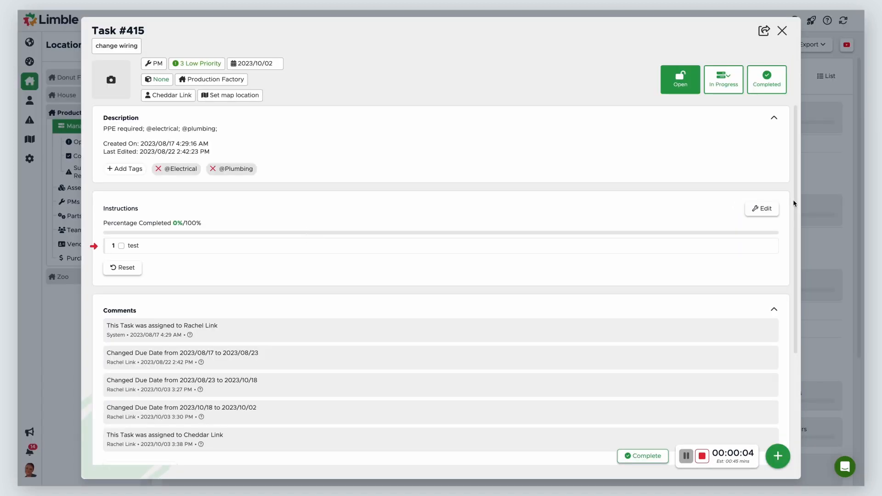
pyautogui.scroll(-2, 794, 233)
pyautogui.moveTo(795, 234); pyautogui.dragTo(792, 288)
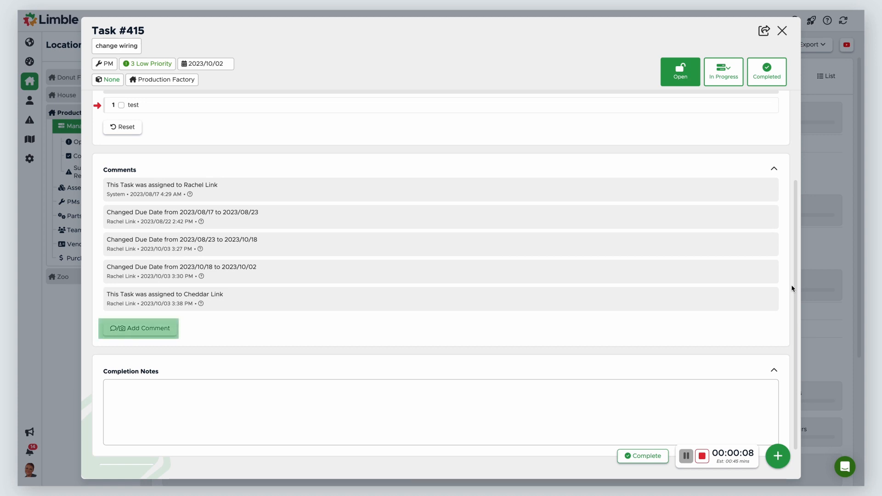
pyautogui.click(167, 329)
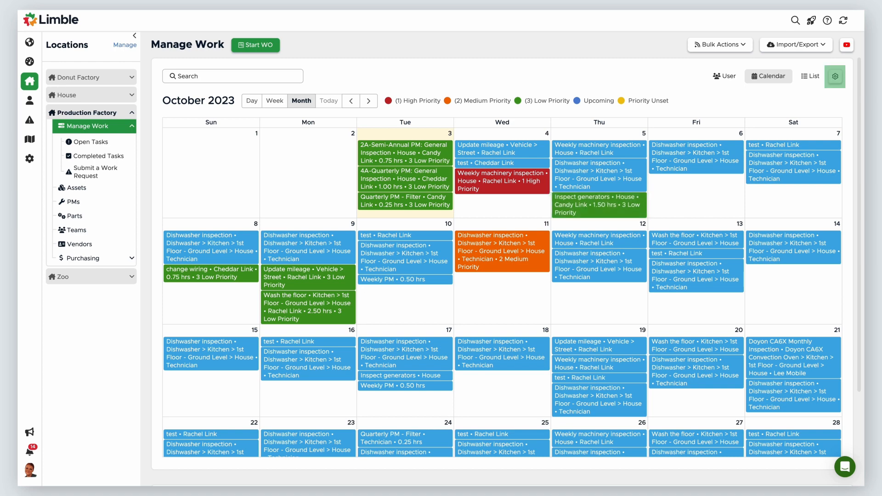
# Step: Check the calendar's display and color-coding options, then close them
pyautogui.click(838, 82)
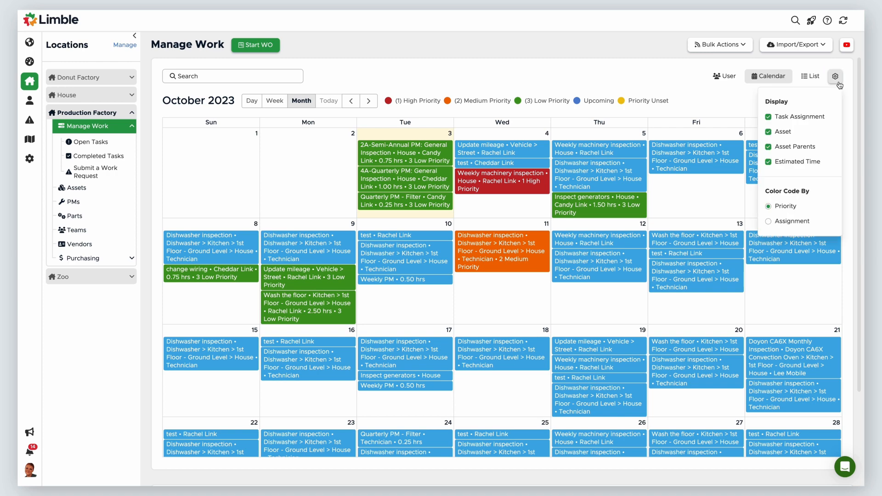
pyautogui.click(838, 85)
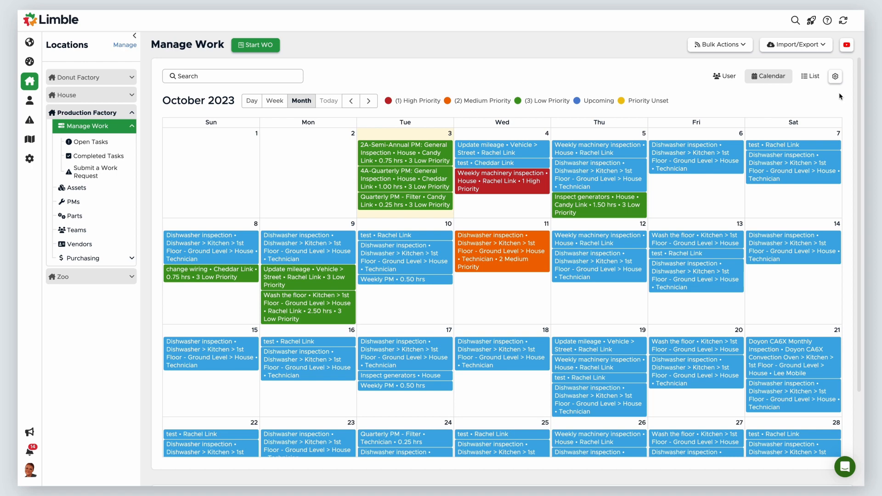
# Step: Reschedule the Inspect generators task to October 12 and the Quarterly PM - Filter task to October 10 on the calendar
pyautogui.moveTo(624, 214); pyautogui.dragTo(619, 311)
pyautogui.moveTo(434, 205); pyautogui.dragTo(432, 295)
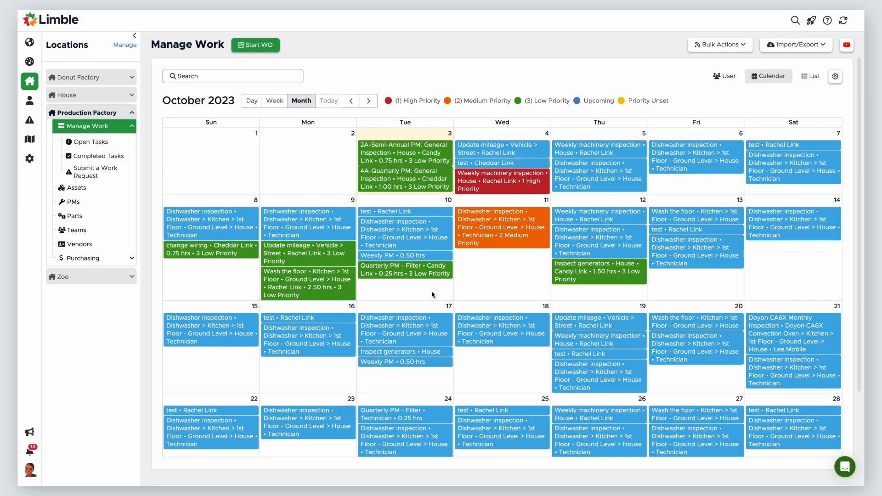
# Step: Open the upcoming test task due October 4 and start it early
pyautogui.click(495, 163)
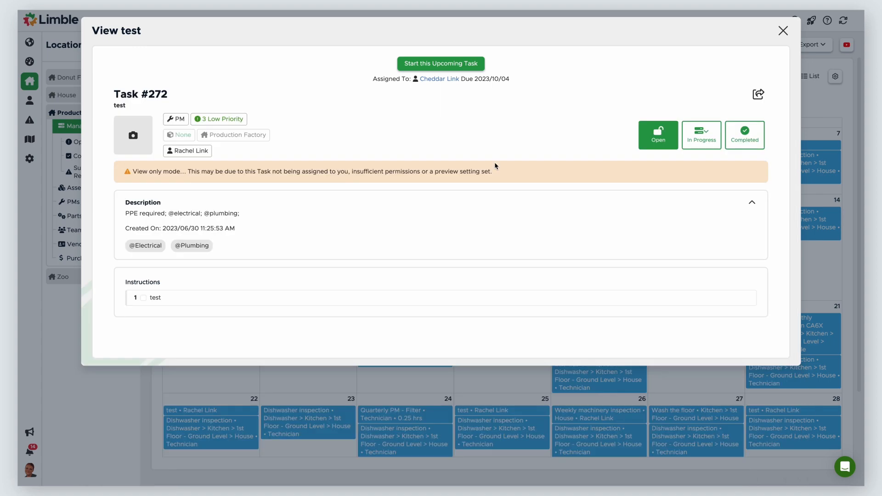
pyautogui.click(471, 69)
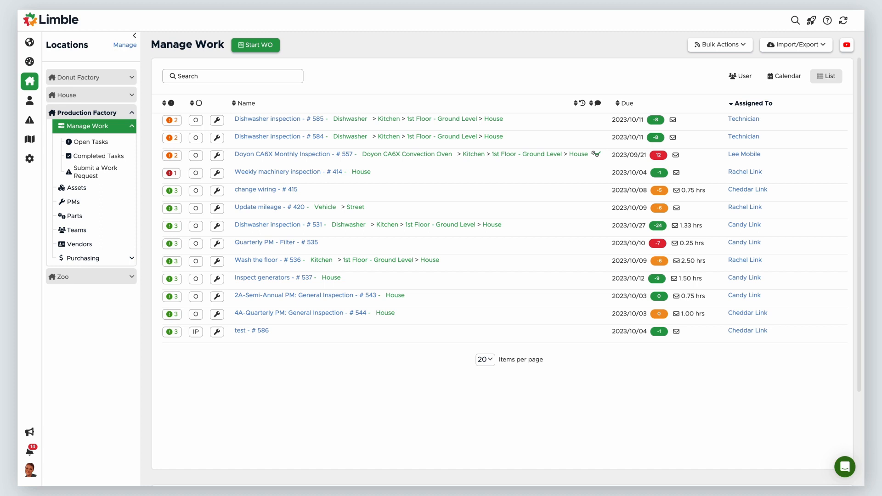
# Step: Sort the task list by priority with the highest-priority tasks first
pyautogui.click(171, 103)
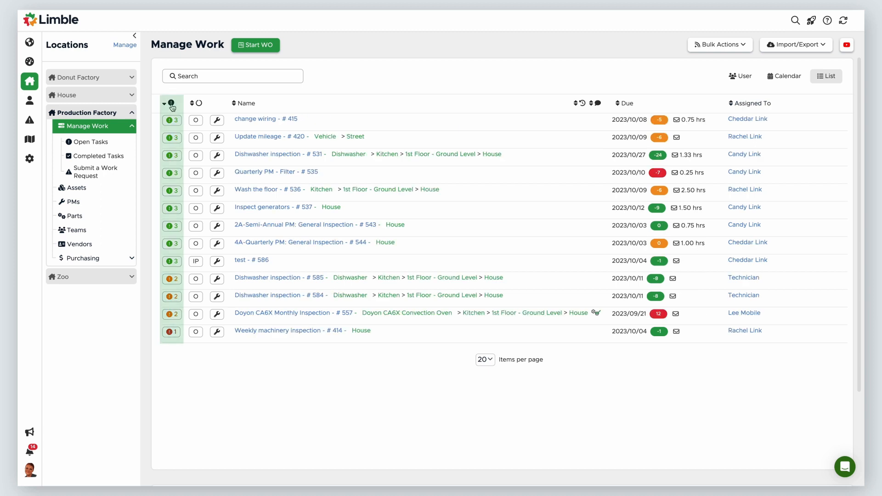
pyautogui.click(172, 103)
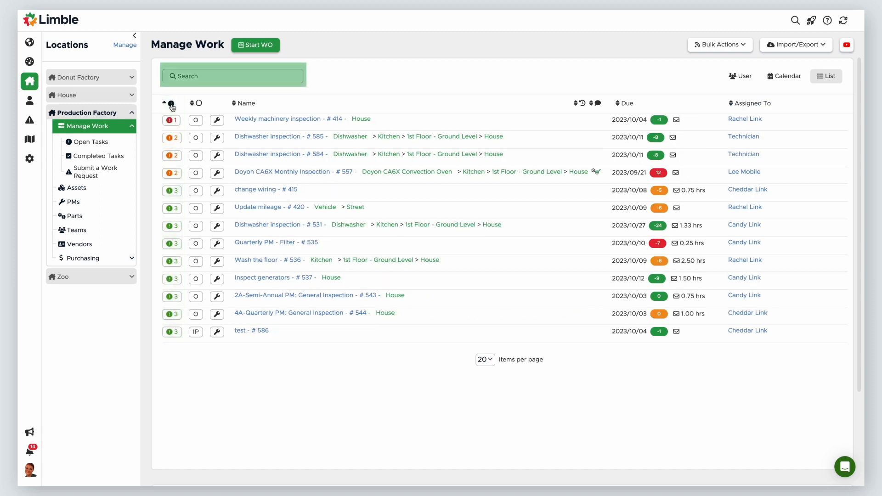
pyautogui.click(171, 104)
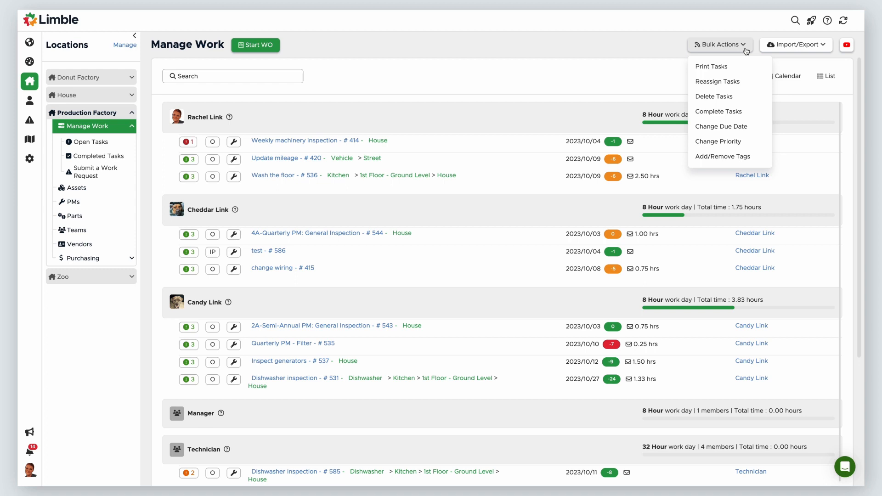
# Step: Bulk reassign the Update mileage, Wash the floor and Weekly machinery inspection tasks, choosing the second listed user as assignee
pyautogui.click(749, 82)
pyautogui.click(458, 289)
pyautogui.click(463, 312)
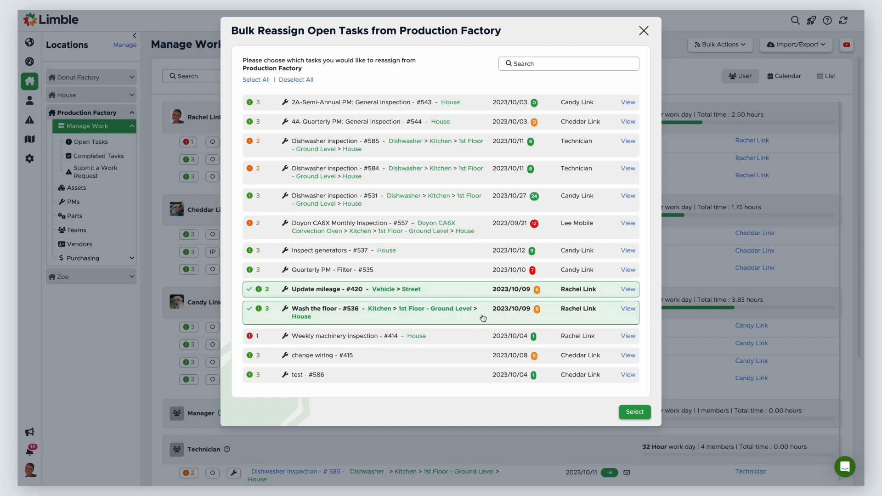
pyautogui.click(471, 340)
pyautogui.click(635, 411)
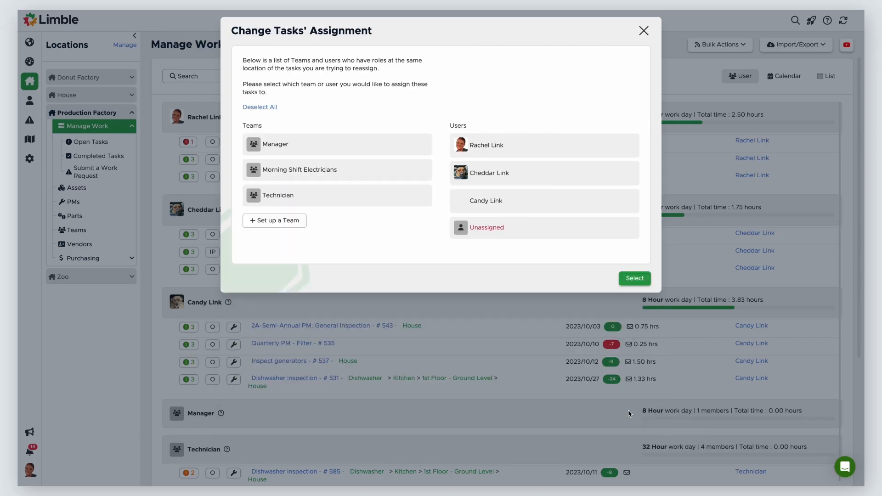
pyautogui.click(544, 179)
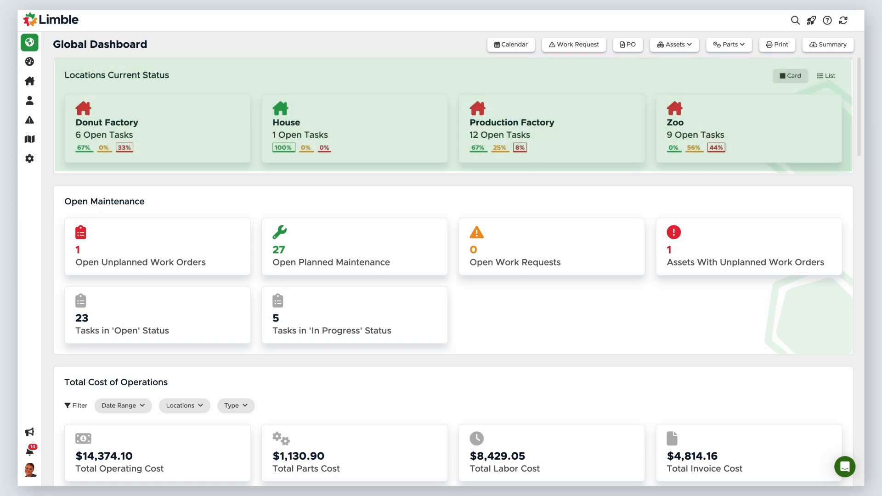
# Step: Open the Production Factory status and the Open Planned Maintenance details from the Global Dashboard
pyautogui.click(590, 154)
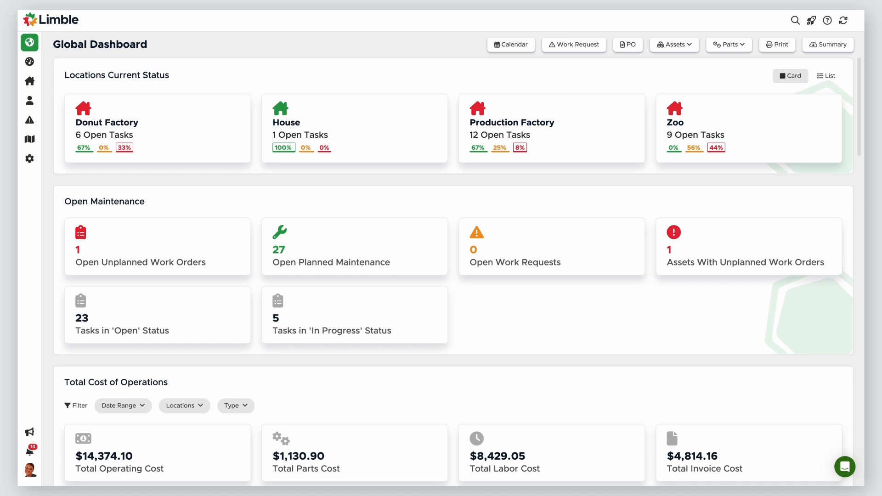
pyautogui.click(354, 238)
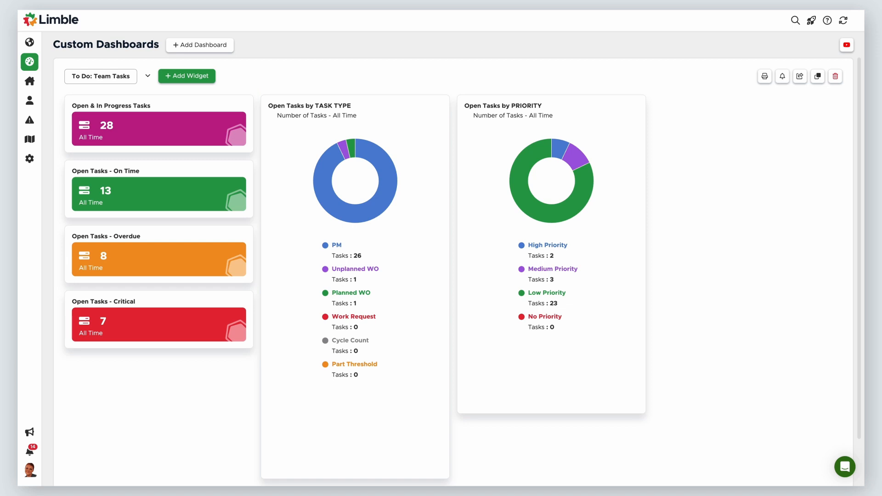
# Step: From the critical open tasks on the To Do: Team Tasks dashboard, reassign the Weekly PM due 2023/08/21 to the first listed user
pyautogui.click(171, 324)
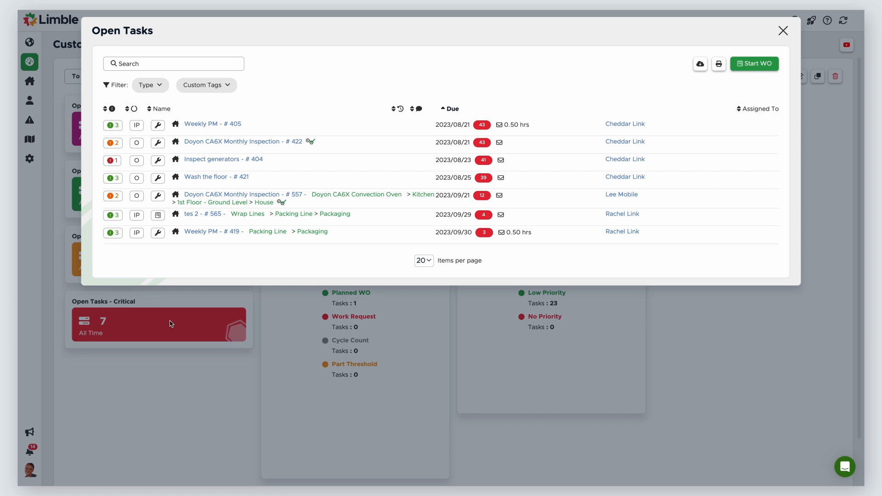
pyautogui.click(623, 124)
pyautogui.click(569, 145)
pyautogui.click(633, 293)
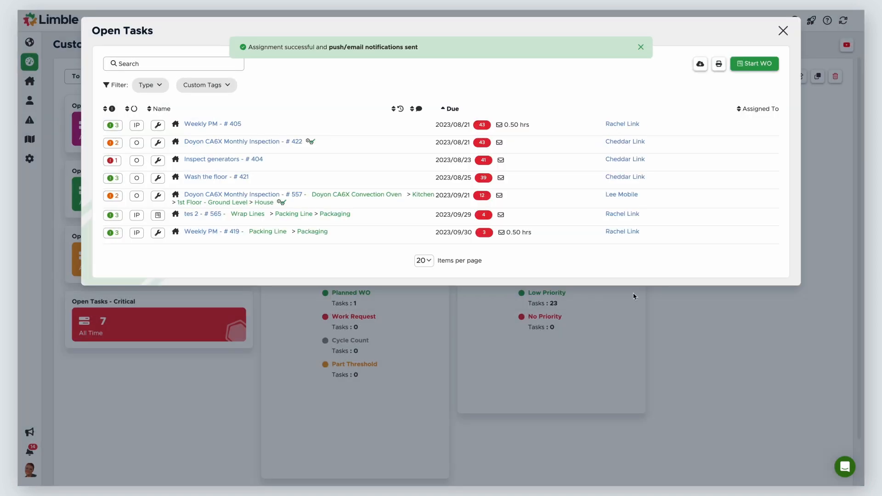